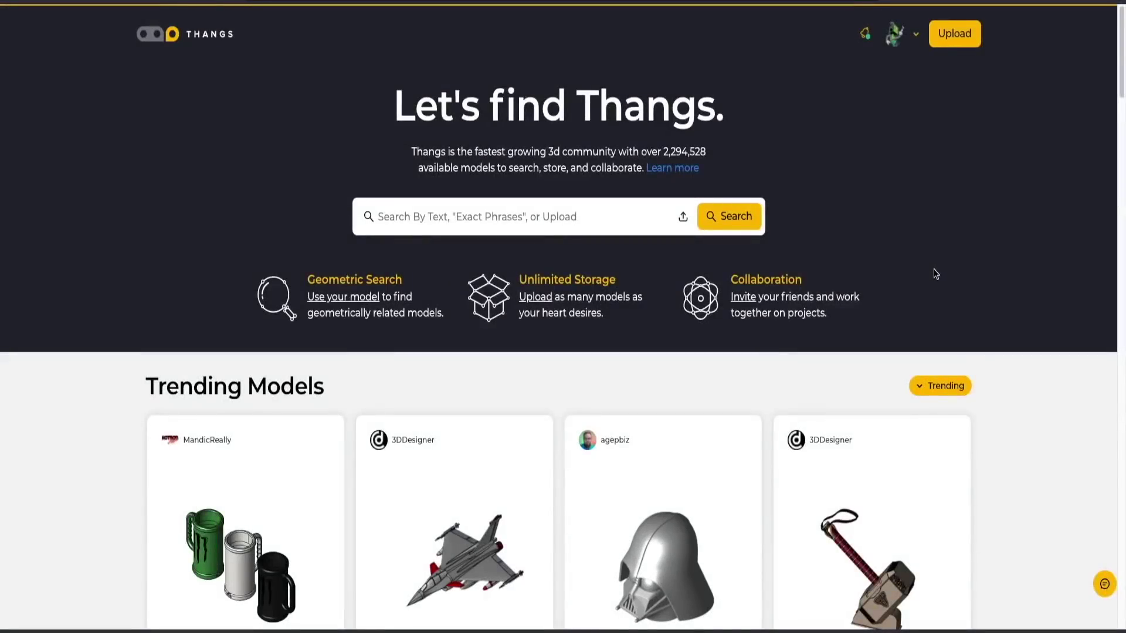
Step: Browse Trending Models and rotate the turbocharger to show its turbine flange
{"action": "scroll", "coordinate": [936, 274], "scroll_direction": "down", "scroll_amount": 5}
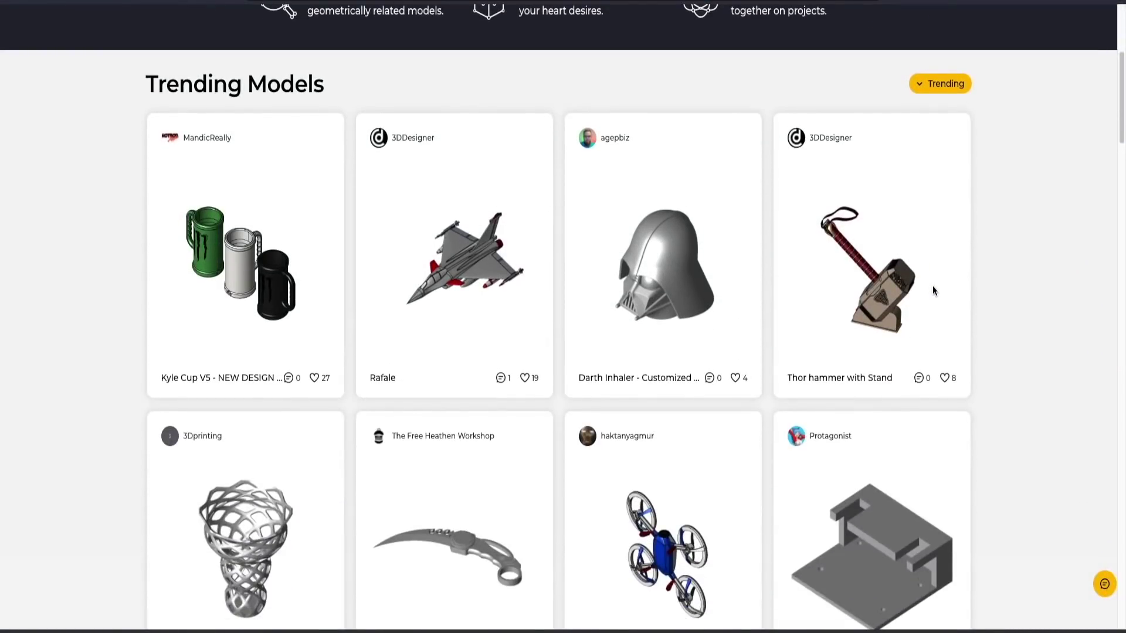
{"action": "scroll", "coordinate": [933, 287], "scroll_direction": "down", "scroll_amount": 6}
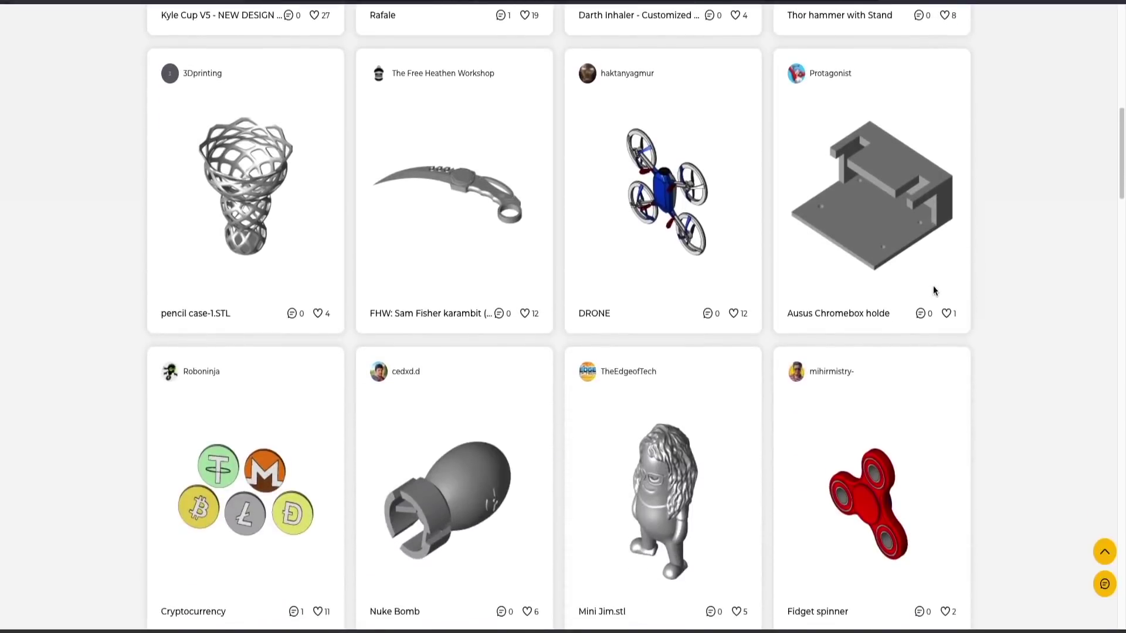
{"action": "scroll", "coordinate": [935, 290], "scroll_direction": "down", "scroll_amount": 6}
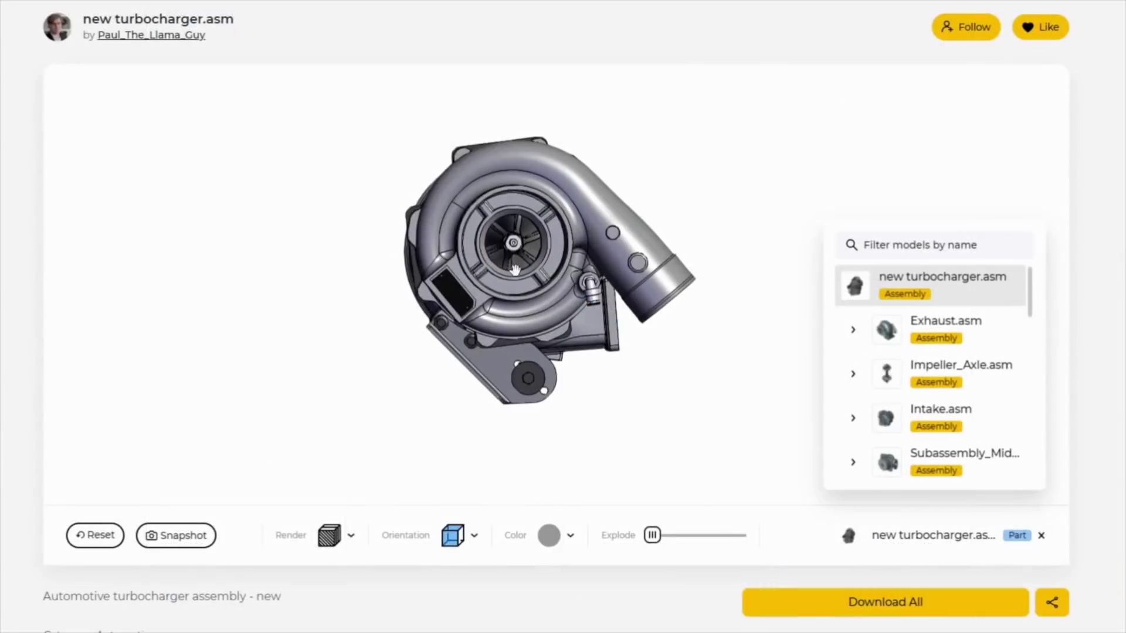
{"action": "scroll", "coordinate": [514, 270], "scroll_direction": "up", "scroll_amount": 3}
{"action": "scroll", "coordinate": [539, 264], "scroll_direction": "down", "scroll_amount": 5}
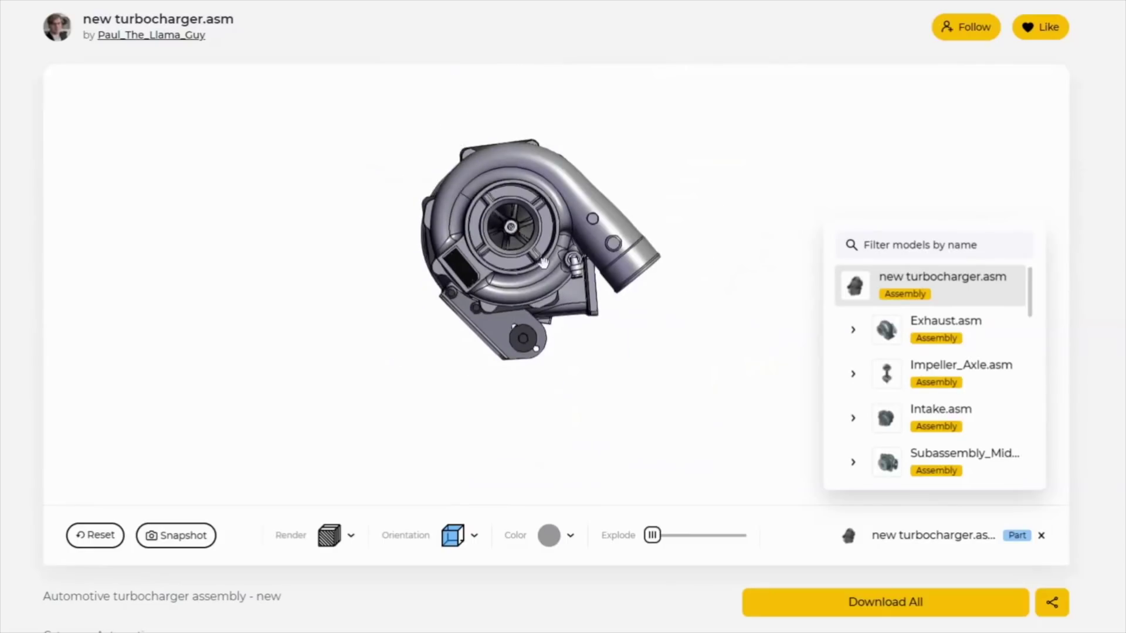
{"action": "scroll", "coordinate": [463, 231], "scroll_direction": "up", "scroll_amount": 3}
{"action": "scroll", "coordinate": [463, 230], "scroll_direction": "down", "scroll_amount": 4}
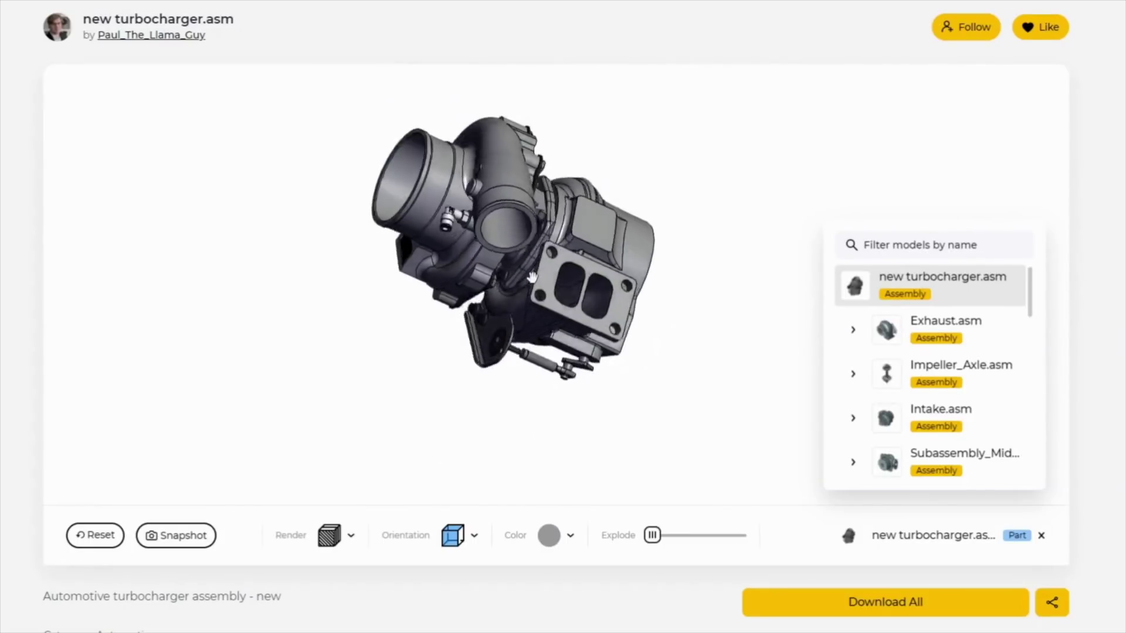
{"action": "left_click_drag", "start_coordinate": [464, 230], "coordinate": [452, 235]}
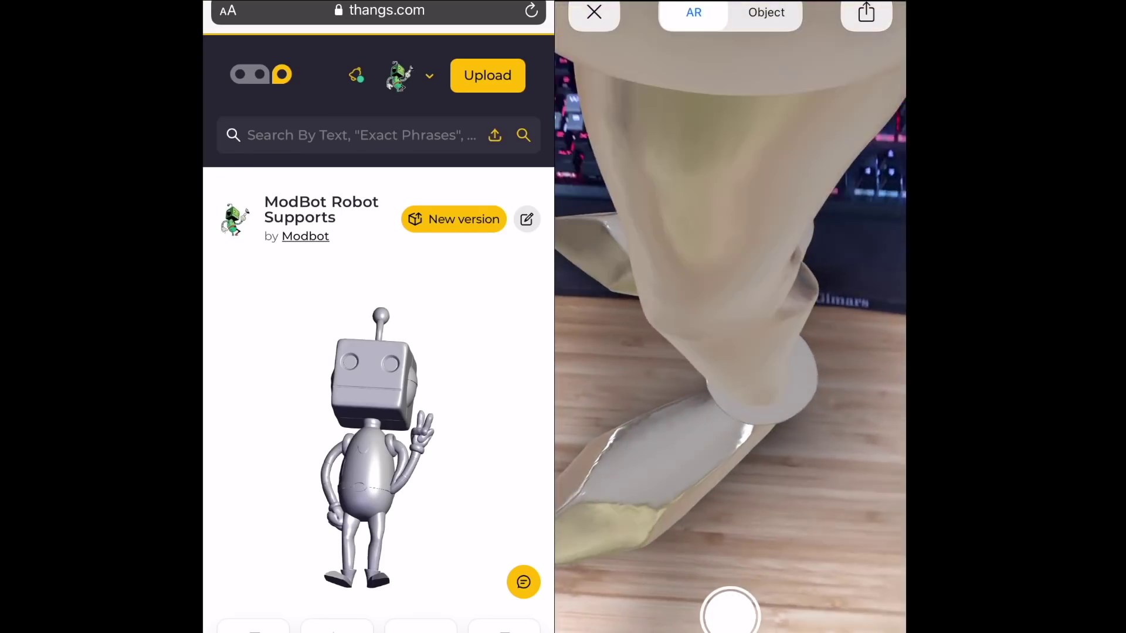
Step: On the ModBot Robot Supports page, bring up the Android and iOS AR download options
{"action": "scroll", "coordinate": [378, 329], "scroll_direction": "down", "scroll_amount": 10}
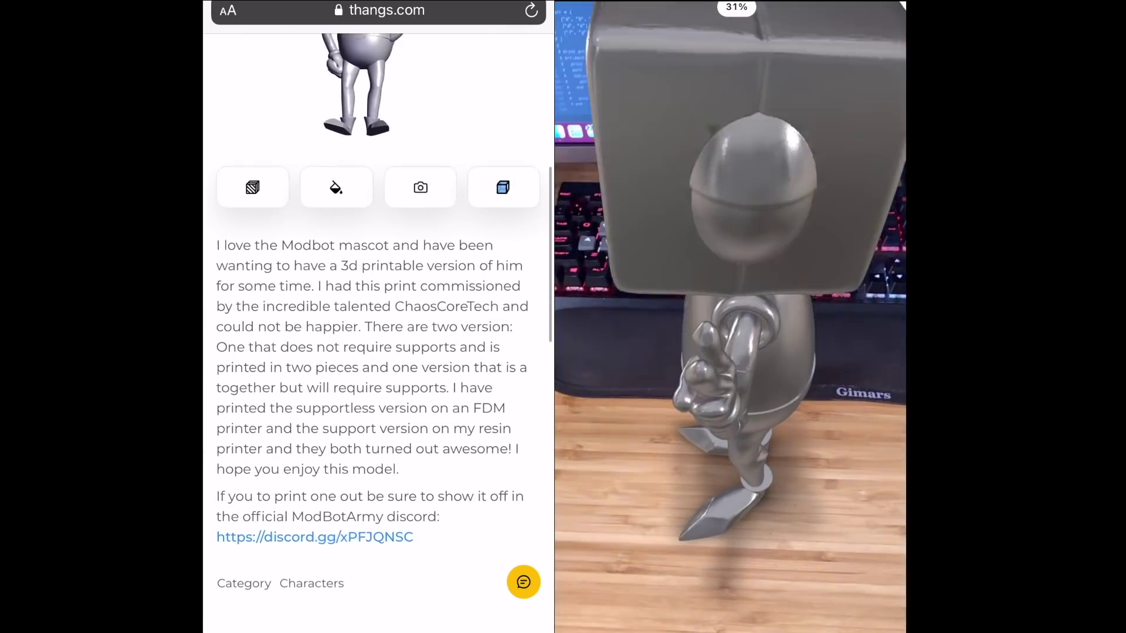
{"action": "scroll", "coordinate": [379, 328], "scroll_direction": "down", "scroll_amount": 4}
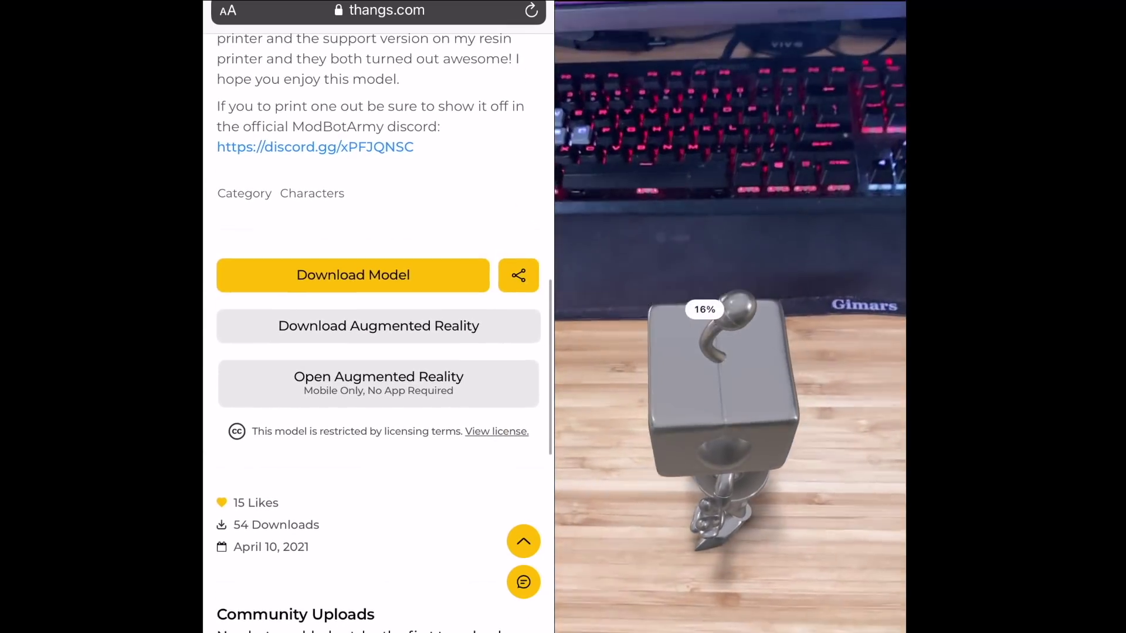
{"action": "left_click", "coordinate": [379, 326]}
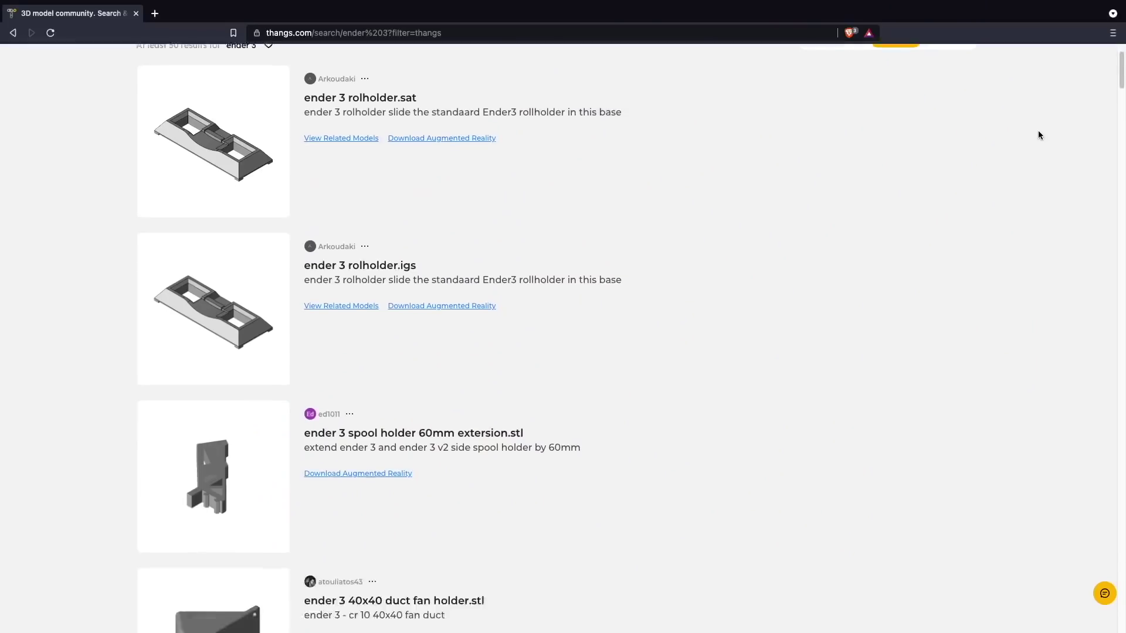
Step: Scroll the ender 3 results to the Eiffel Tower model and show its colour choices
{"action": "scroll", "coordinate": [1040, 134], "scroll_direction": "down", "scroll_amount": 3}
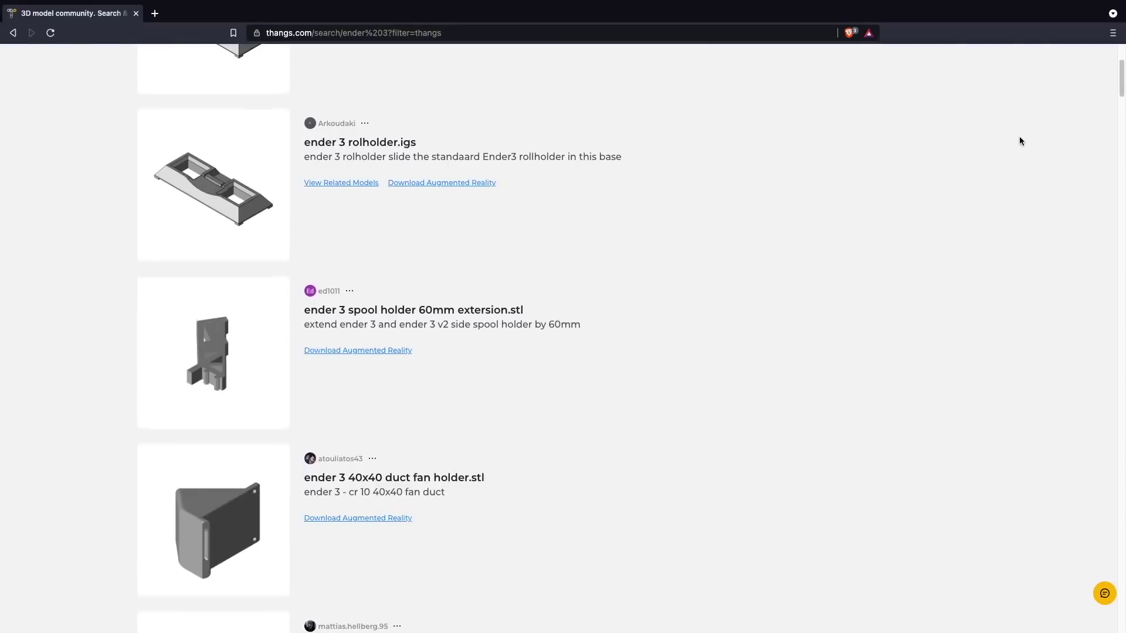
{"action": "scroll", "coordinate": [1019, 141], "scroll_direction": "down", "scroll_amount": 5}
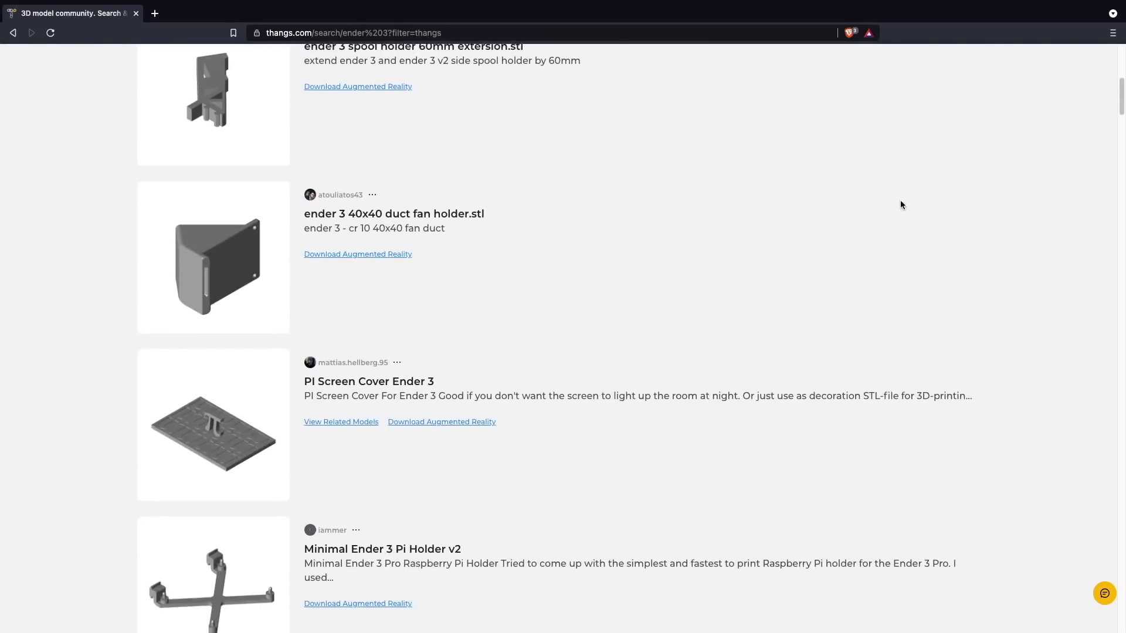
{"action": "scroll", "coordinate": [901, 204], "scroll_direction": "down", "scroll_amount": 4}
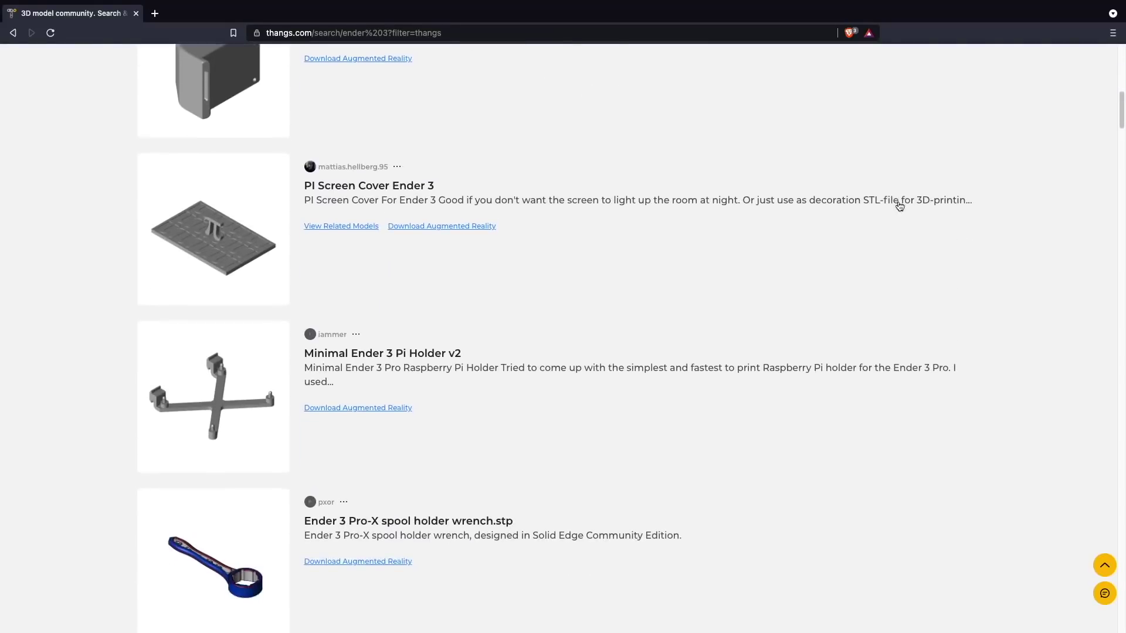
{"action": "scroll", "coordinate": [897, 205], "scroll_direction": "down", "scroll_amount": 3}
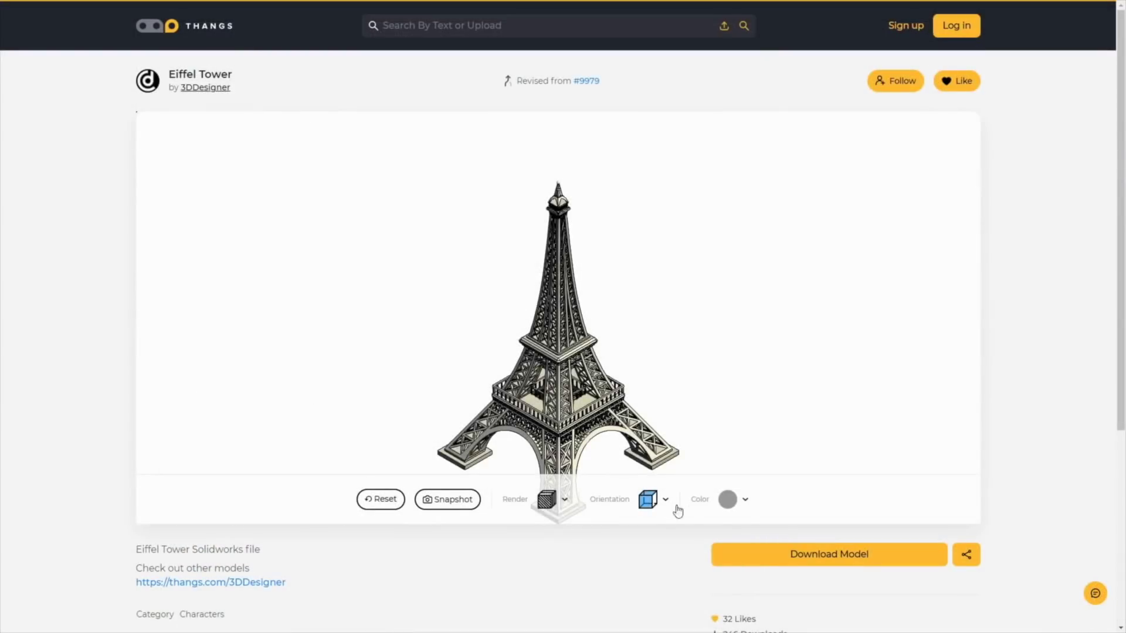
{"action": "left_click", "coordinate": [745, 500]}
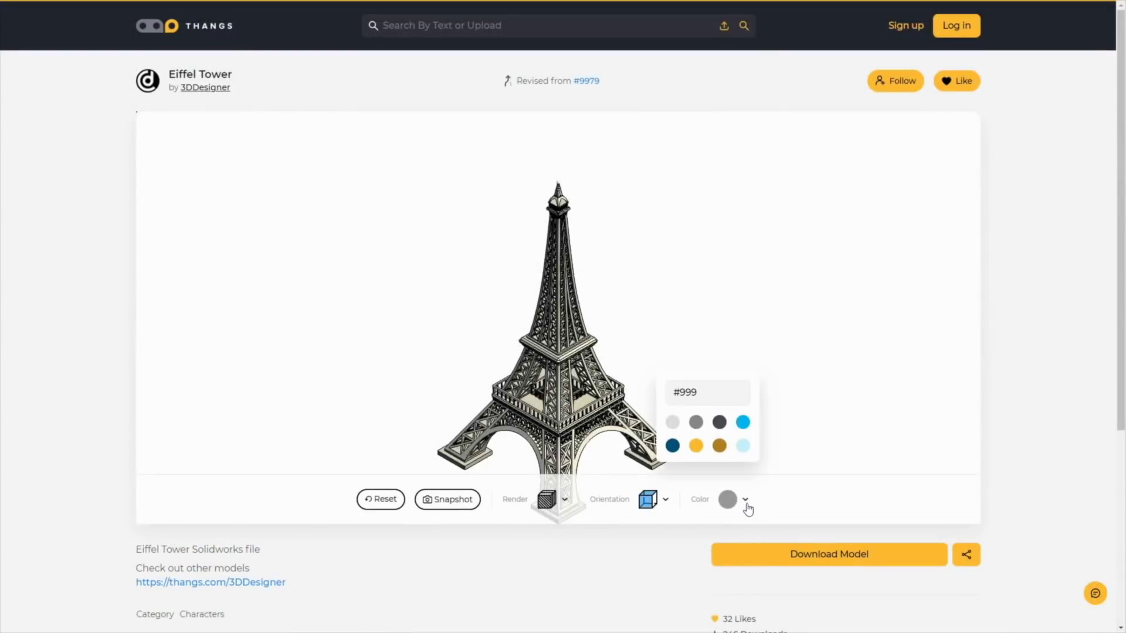
Step: Recolour the Eiffel Tower model black, then indigo
{"action": "left_click", "coordinate": [719, 422]}
{"action": "left_click", "coordinate": [745, 501]}
{"action": "left_click", "coordinate": [721, 425]}
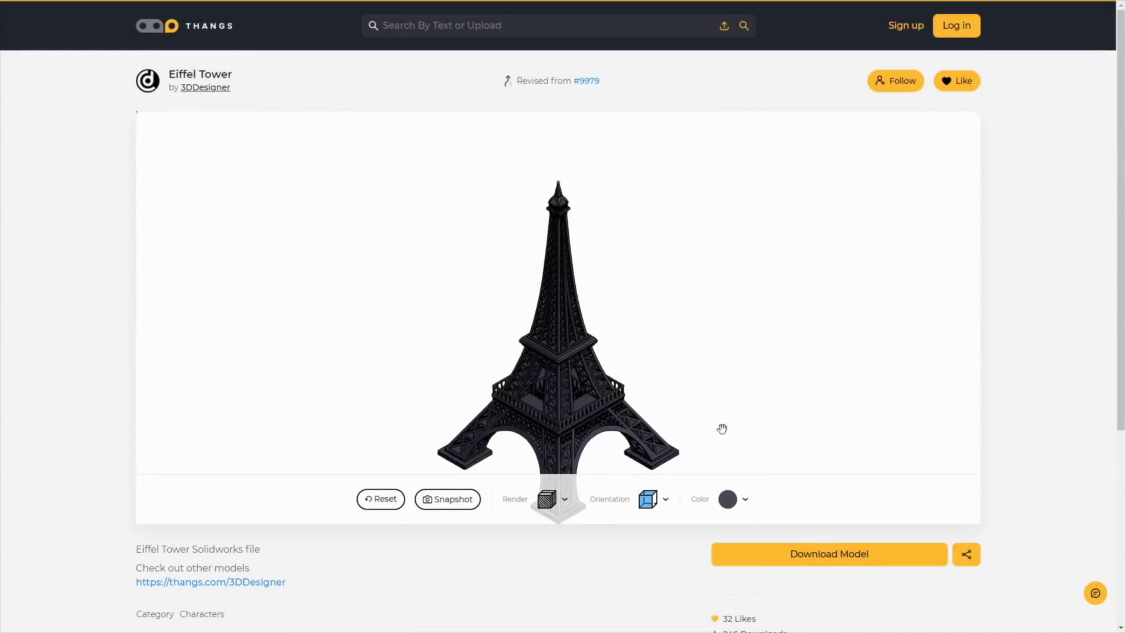
{"action": "left_click", "coordinate": [728, 499]}
{"action": "left_click", "coordinate": [671, 445]}
Step: Switch the render style to Wire and zoom and rotate to look up at the platforms
{"action": "left_click", "coordinate": [565, 500]}
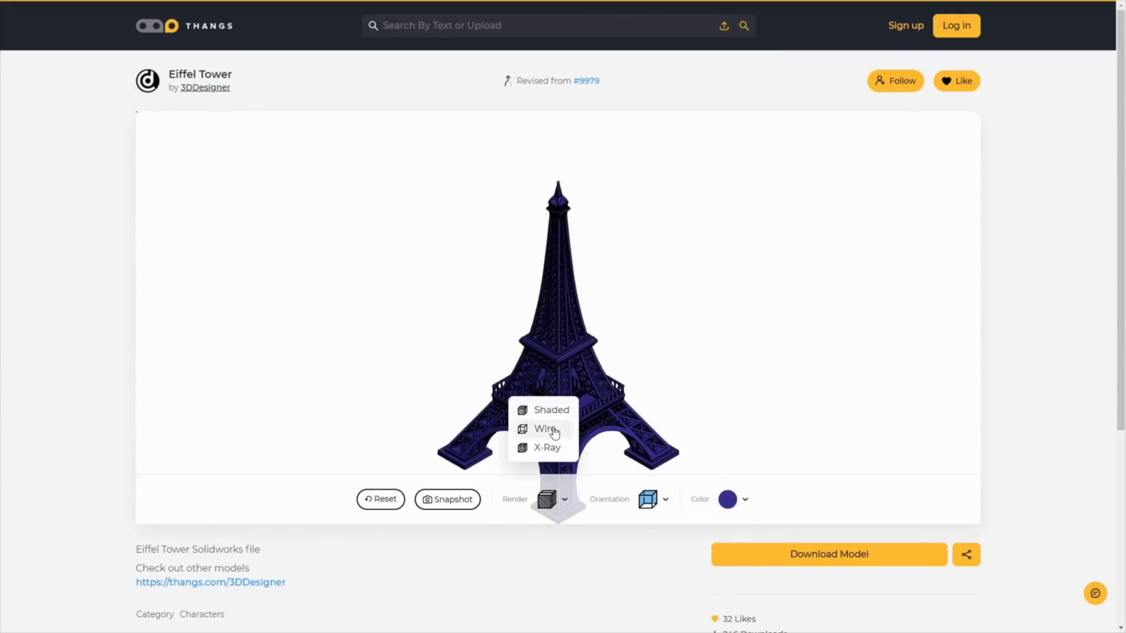
{"action": "scroll", "coordinate": [488, 397], "scroll_direction": "up", "scroll_amount": 5}
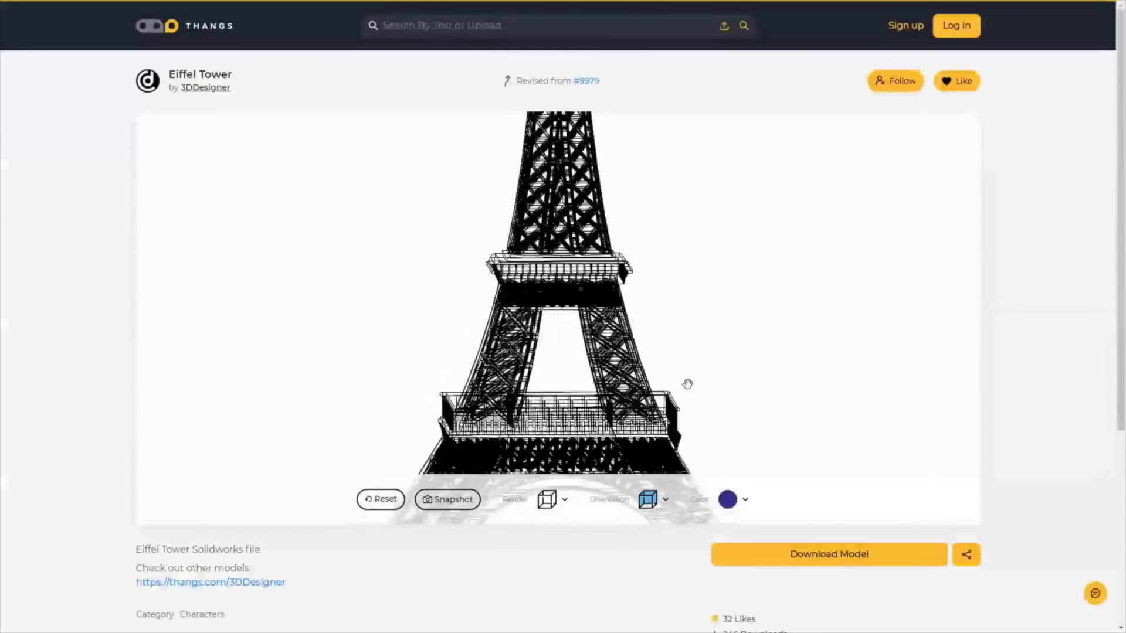
{"action": "left_click_drag", "start_coordinate": [686, 385], "coordinate": [545, 387]}
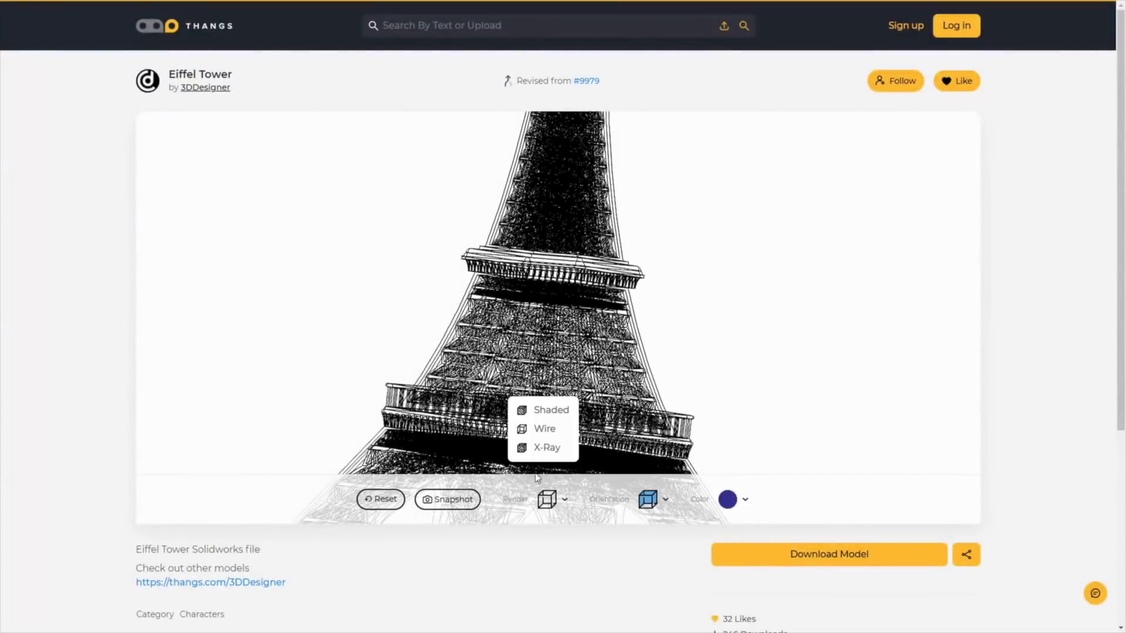
{"action": "scroll", "coordinate": [553, 396], "scroll_direction": "up", "scroll_amount": 3}
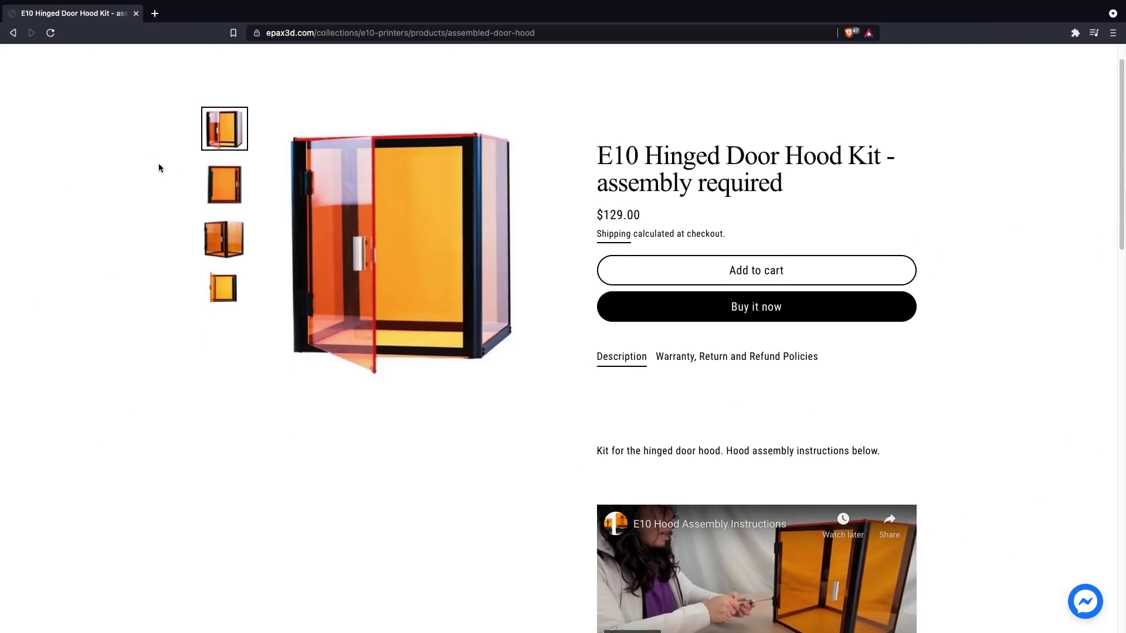
Step: View the second, third and fourth Hood Kit photos, then play the E10 Hood Assembly Instructions video
{"action": "left_click", "coordinate": [224, 172]}
{"action": "left_click", "coordinate": [225, 227]}
{"action": "left_click", "coordinate": [224, 278]}
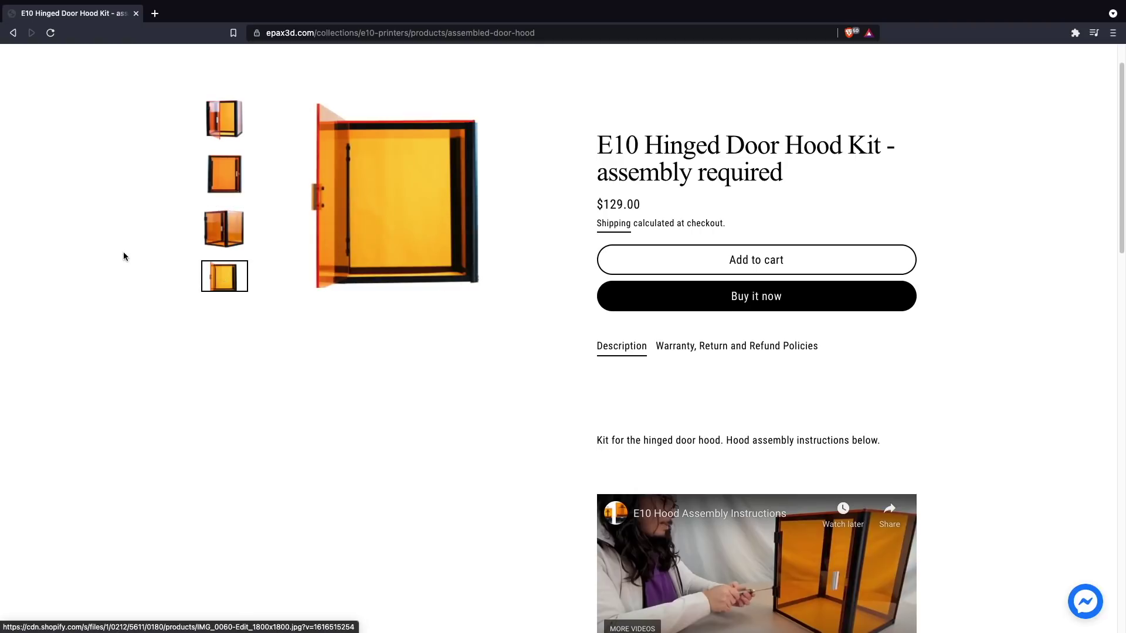
{"action": "scroll", "coordinate": [241, 266], "scroll_direction": "down", "scroll_amount": 3}
{"action": "left_click", "coordinate": [790, 445]}
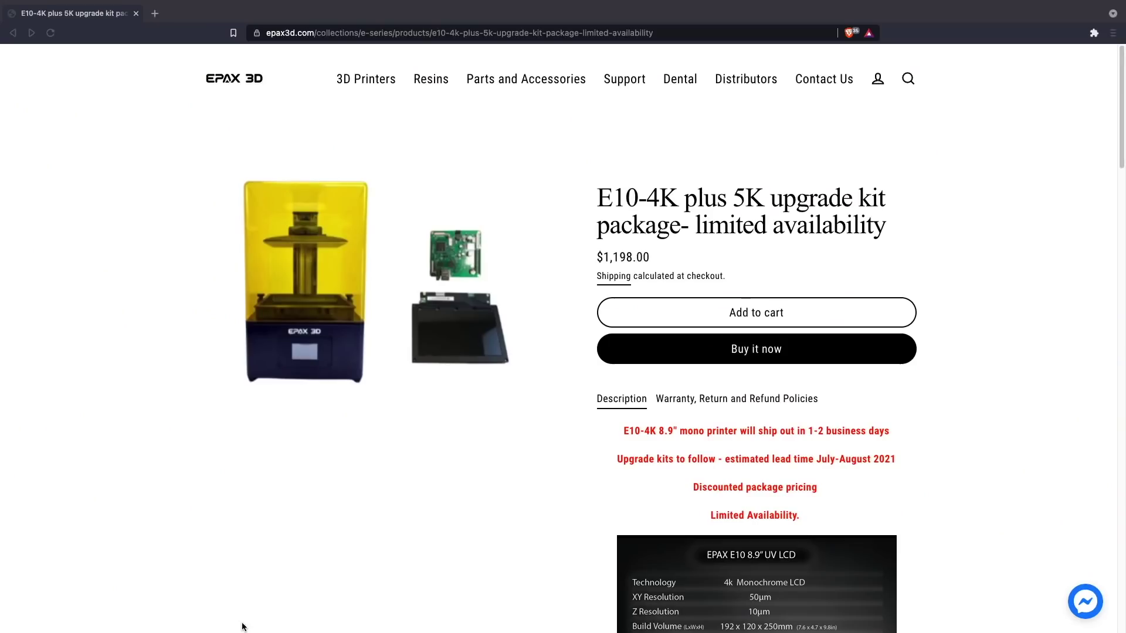
Step: Scroll the upgrade kit page past Key Features to the E10-5K Upgrade Kit section
{"action": "scroll", "coordinate": [593, 350], "scroll_direction": "down", "scroll_amount": 14}
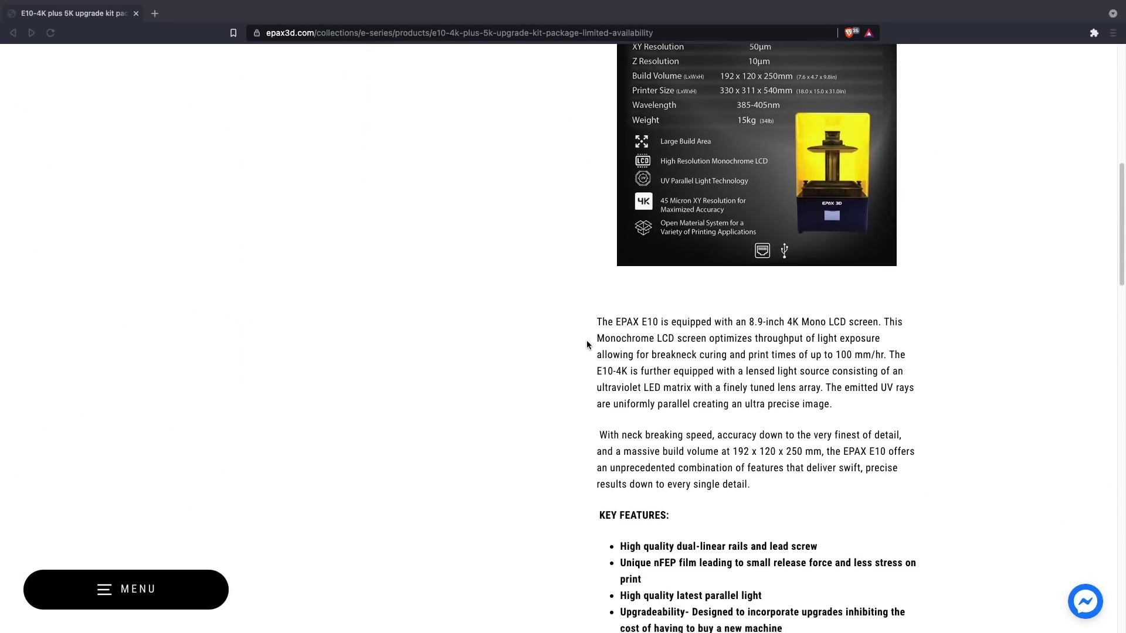
{"action": "scroll", "coordinate": [582, 341], "scroll_direction": "down", "scroll_amount": 5}
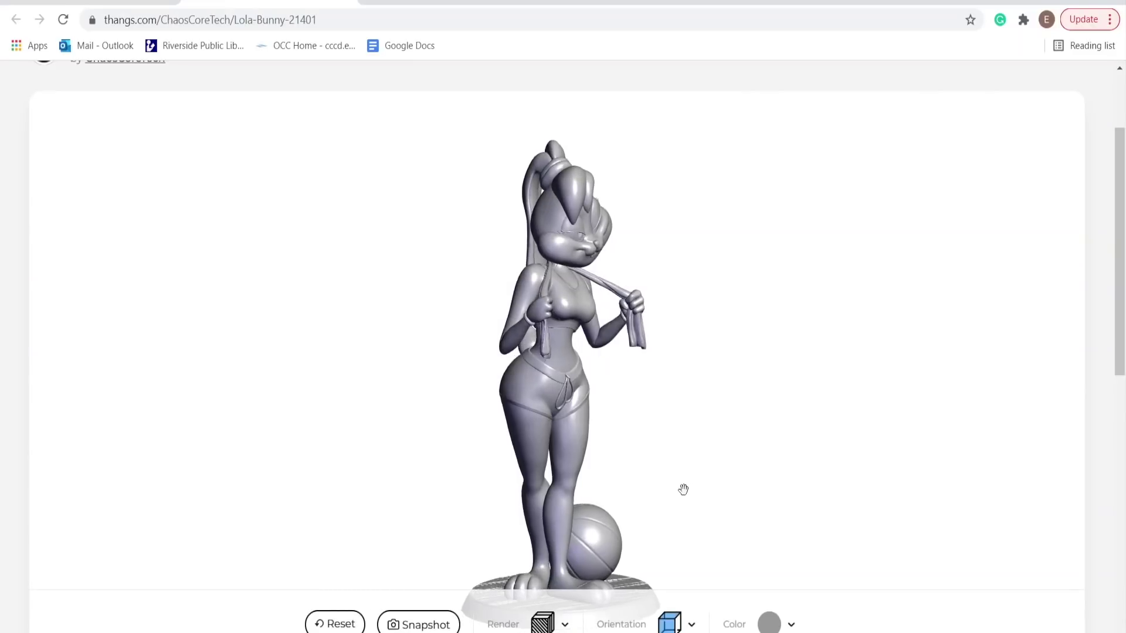
Step: Orbit the Lola Bunny model to view its base and another angle
{"action": "left_click_drag", "start_coordinate": [684, 490], "coordinate": [459, 462]}
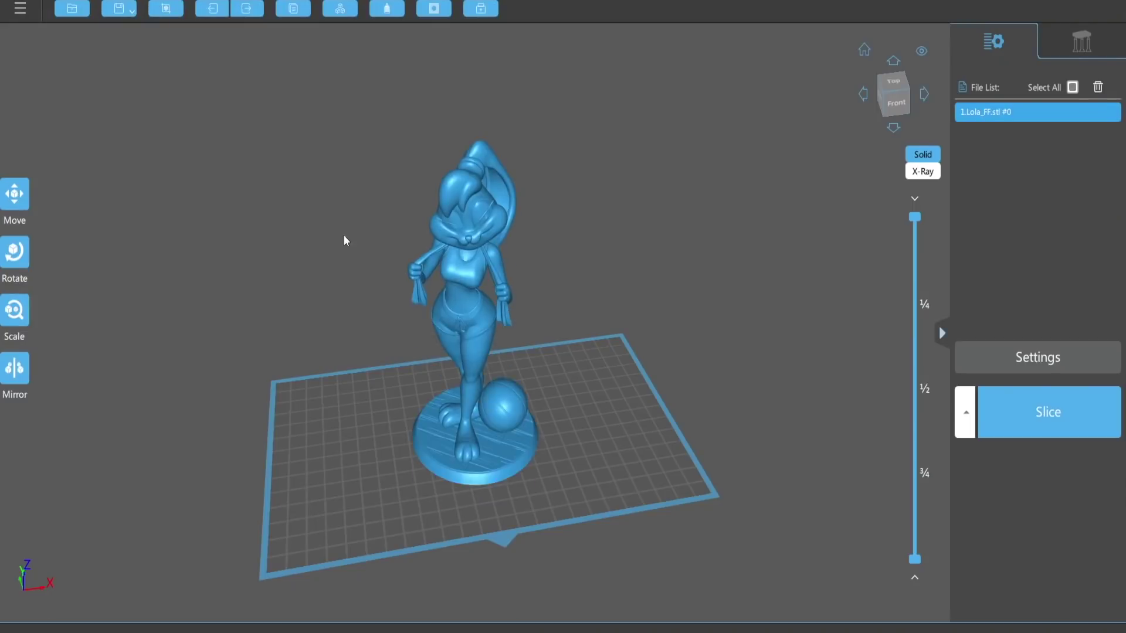
{"action": "left_click_drag", "start_coordinate": [344, 239], "coordinate": [426, 311]}
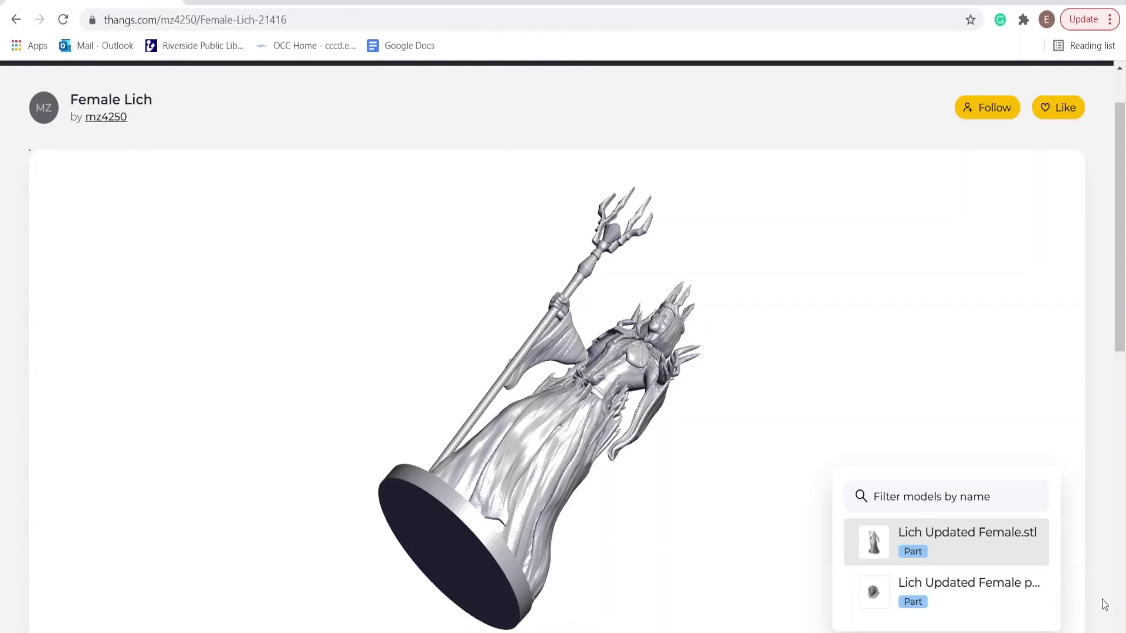
Step: Scroll the creator's profile model grid down to the Hobgoblin figures
{"action": "scroll", "coordinate": [1104, 600], "scroll_direction": "down", "scroll_amount": 3}
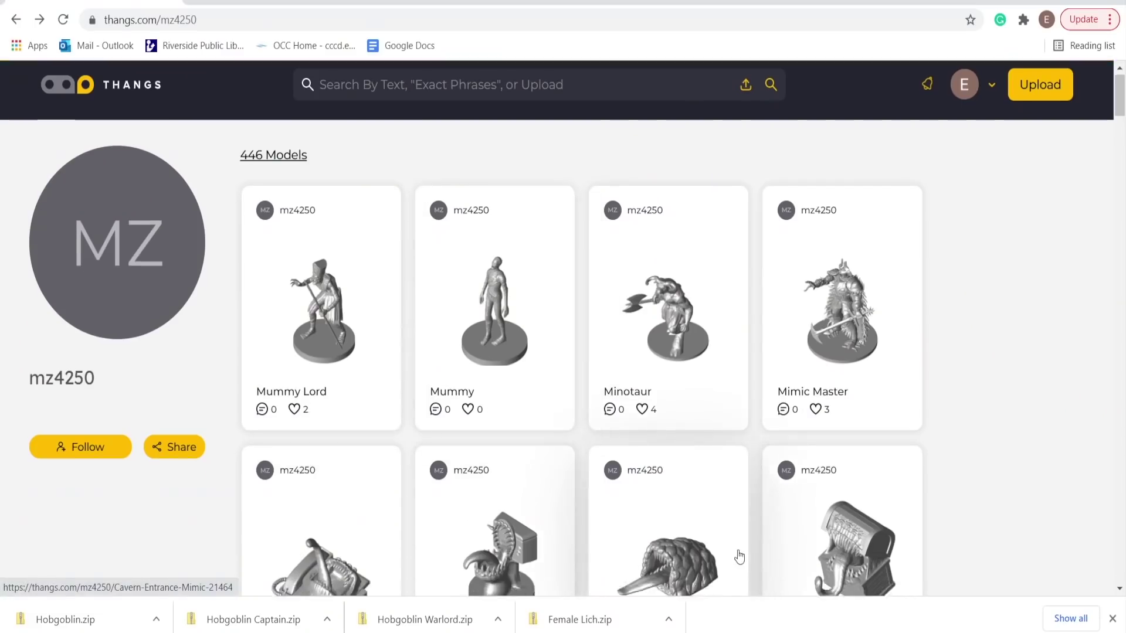
{"action": "scroll", "coordinate": [740, 555], "scroll_direction": "down", "scroll_amount": 18}
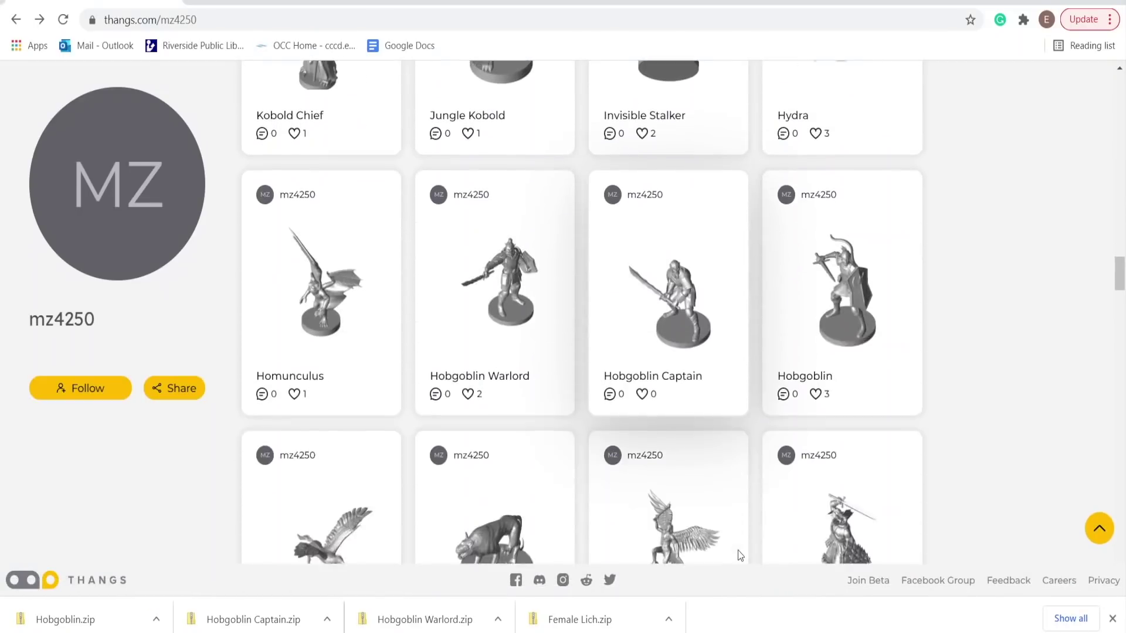
{"action": "scroll", "coordinate": [740, 556], "scroll_direction": "down", "scroll_amount": 14}
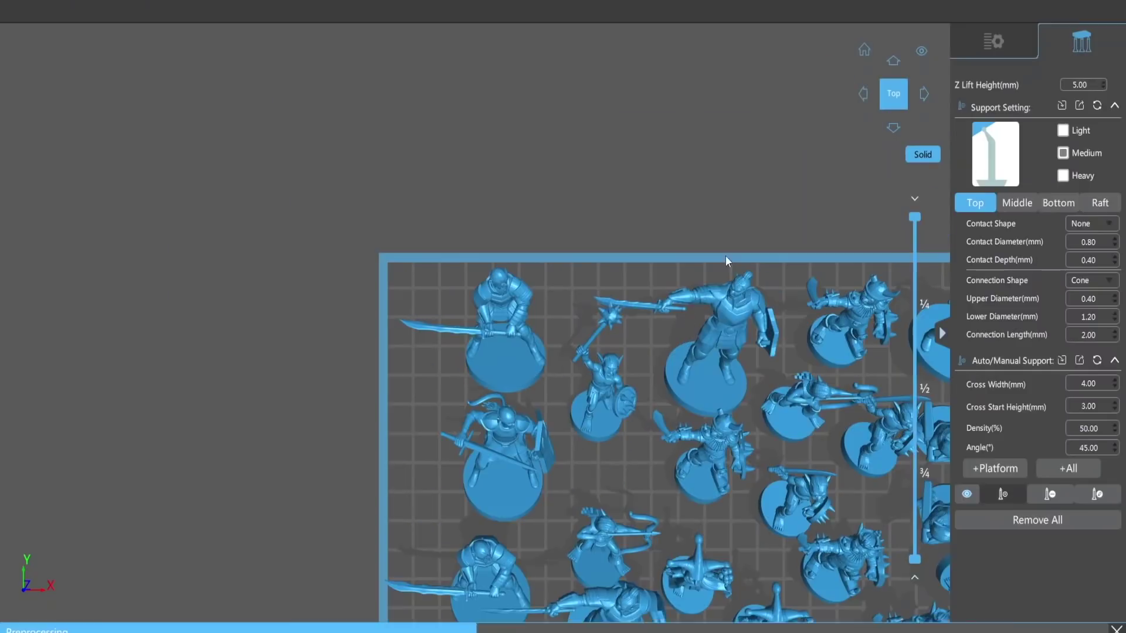
Step: Add Medium supports to every figure with +All and rotate and zoom in to check them
{"action": "scroll", "coordinate": [655, 182], "scroll_direction": "down", "scroll_amount": 5}
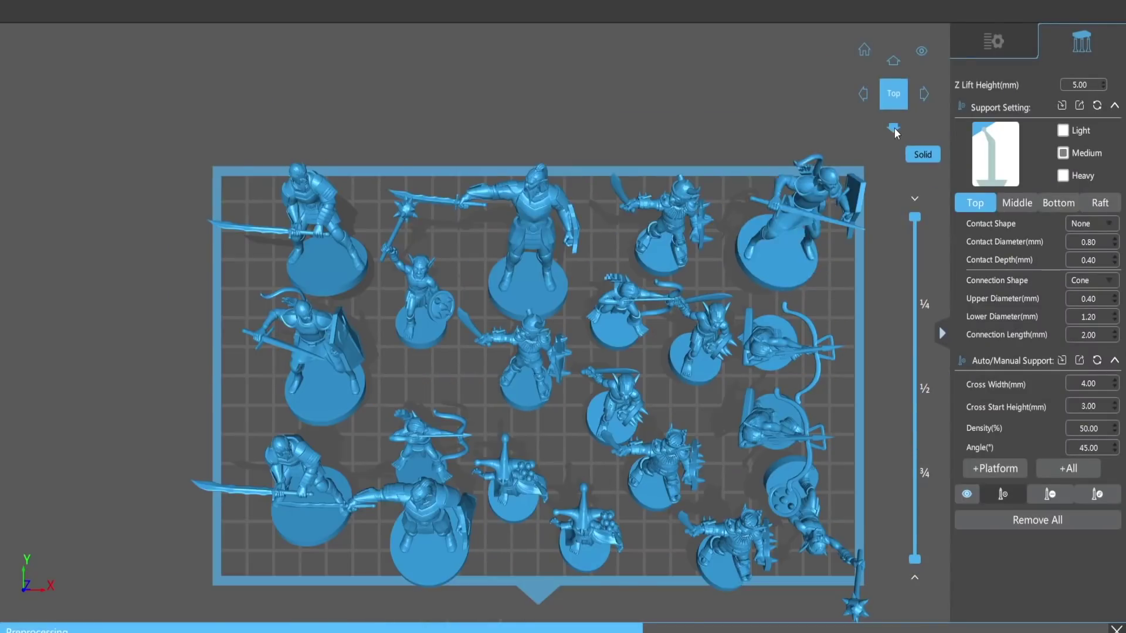
{"action": "left_click", "coordinate": [893, 128]}
{"action": "left_click_drag", "start_coordinate": [608, 307], "coordinate": [610, 410]}
{"action": "left_click", "coordinate": [1048, 469]}
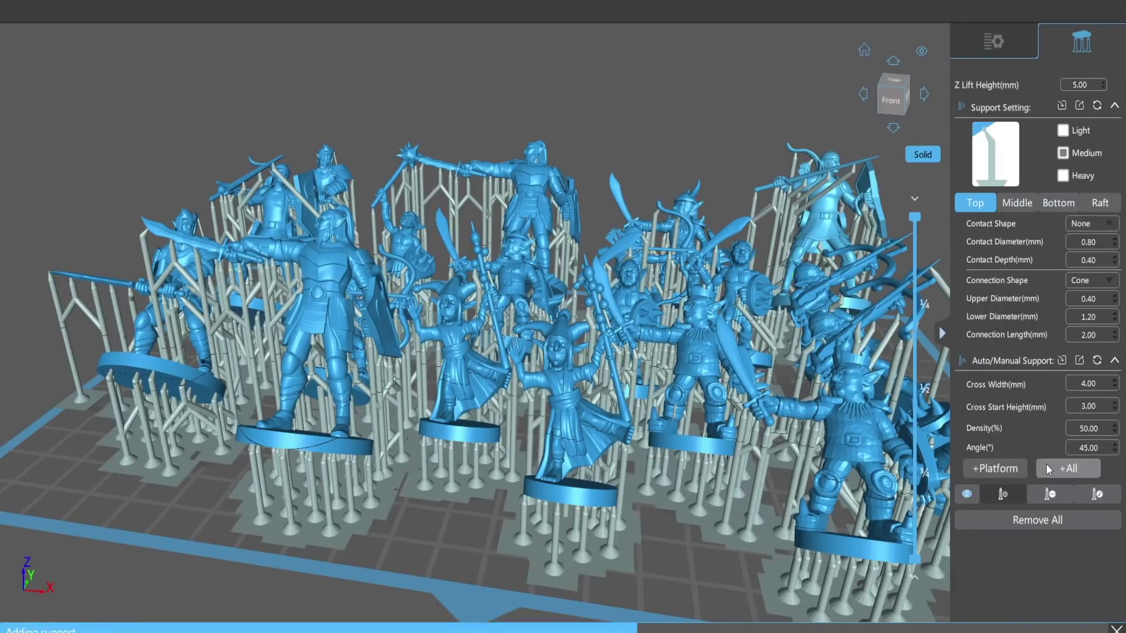
{"action": "left_click_drag", "start_coordinate": [693, 88], "coordinate": [667, 123]}
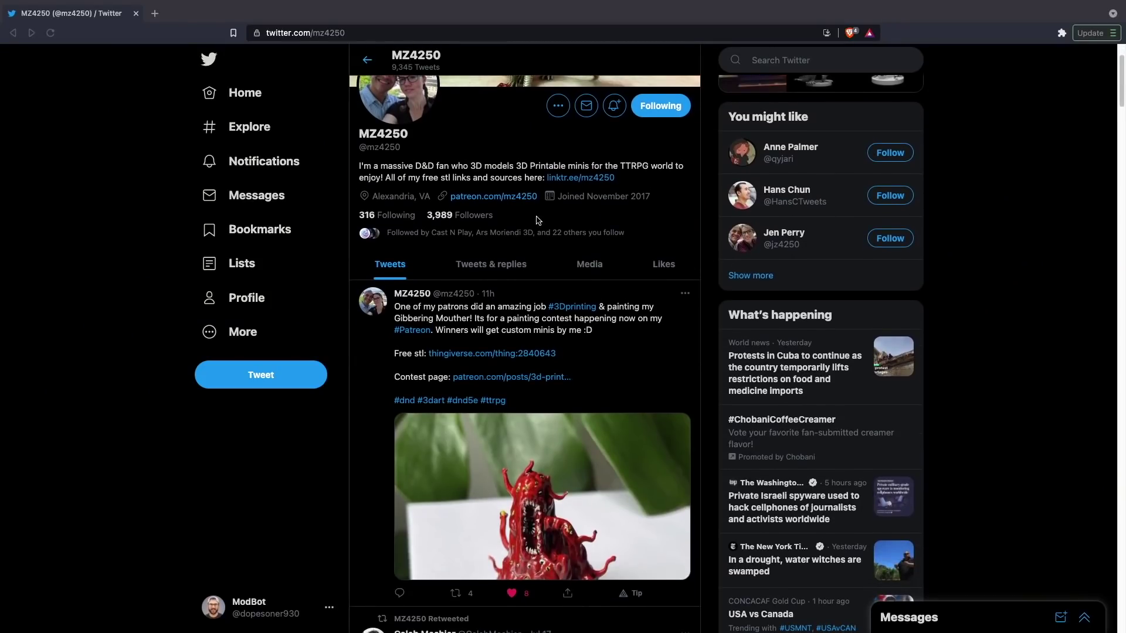
Step: Open the creator's Patreon link in a new tab and scroll to the $1, $5 and $10 tiers
{"action": "left_click", "coordinate": [503, 198]}
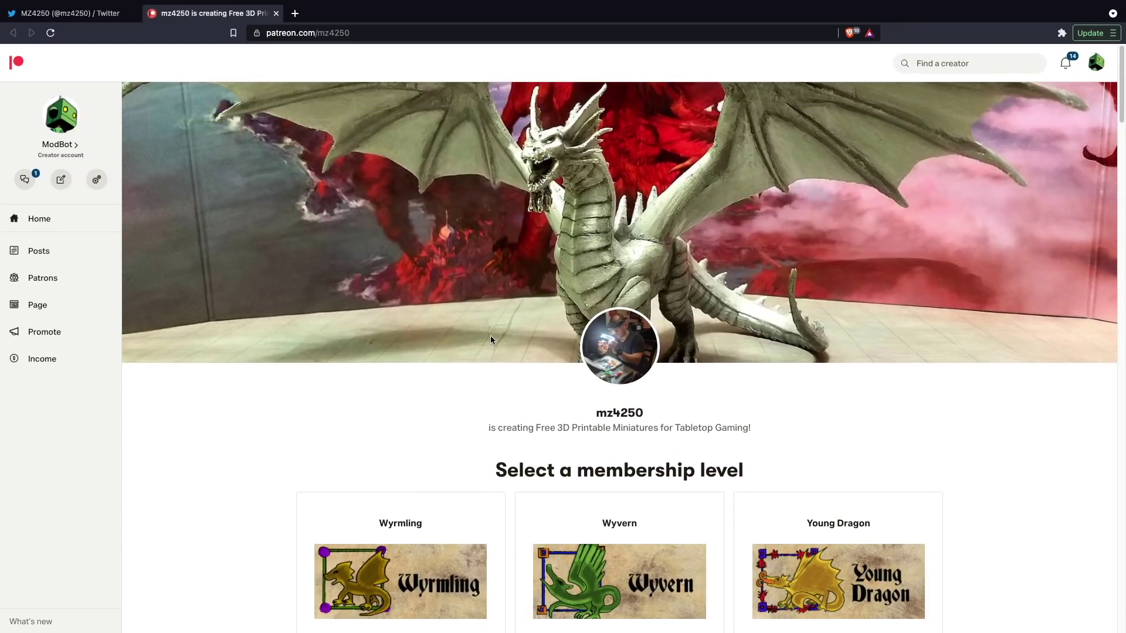
{"action": "scroll", "coordinate": [491, 339], "scroll_direction": "down", "scroll_amount": 3}
{"action": "scroll", "coordinate": [490, 339], "scroll_direction": "down", "scroll_amount": 1}
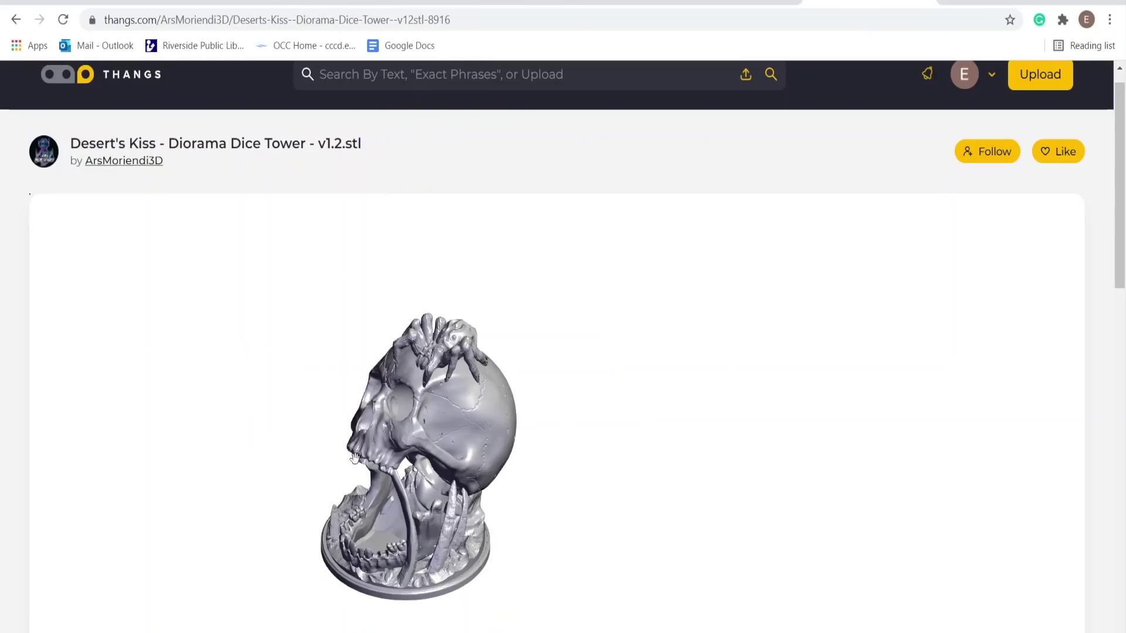
Step: Orbit the Desert's Kiss skull to view it tilted forward, from its base, and facing left
{"action": "left_click_drag", "start_coordinate": [355, 457], "coordinate": [611, 322]}
{"action": "scroll", "coordinate": [611, 322], "scroll_direction": "down", "scroll_amount": 3}
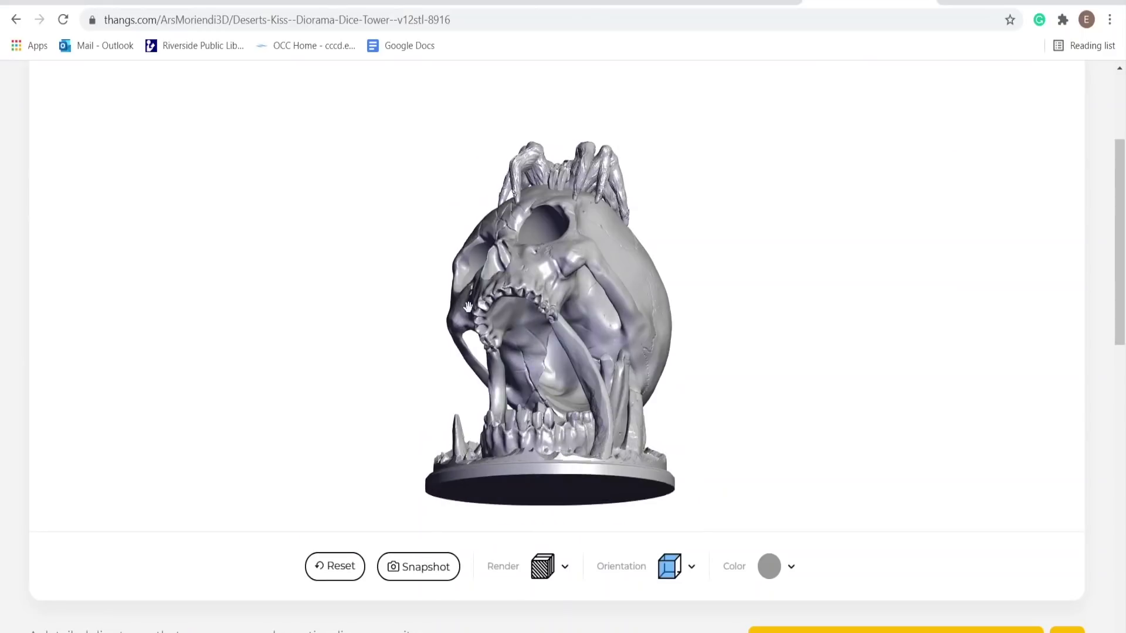
{"action": "left_click_drag", "start_coordinate": [468, 307], "coordinate": [432, 314]}
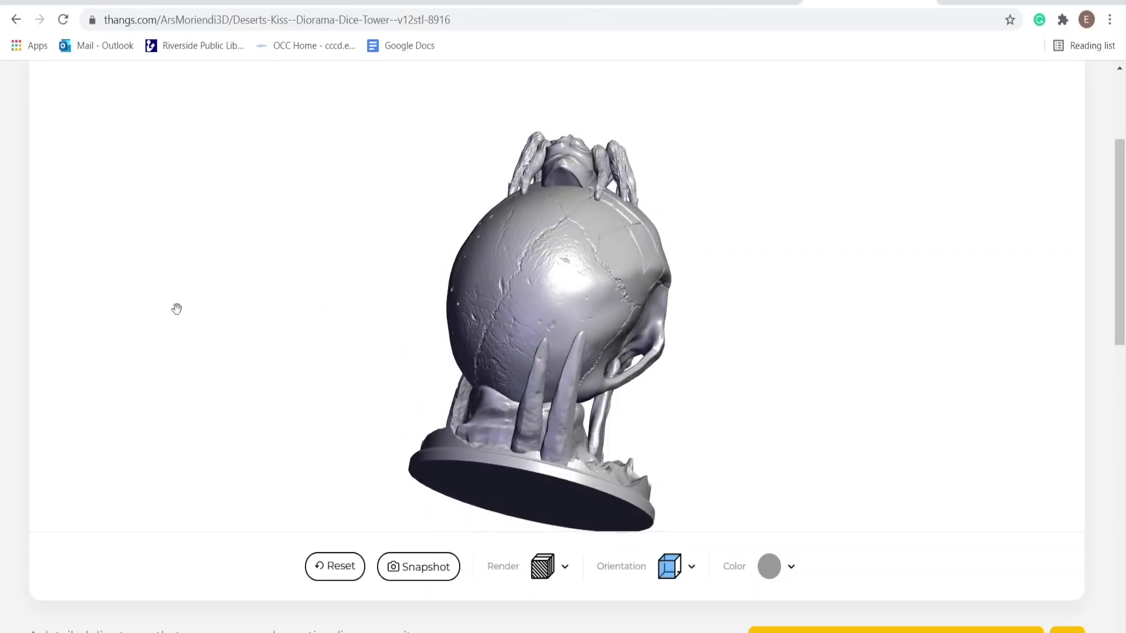
{"action": "left_click_drag", "start_coordinate": [251, 319], "coordinate": [393, 367]}
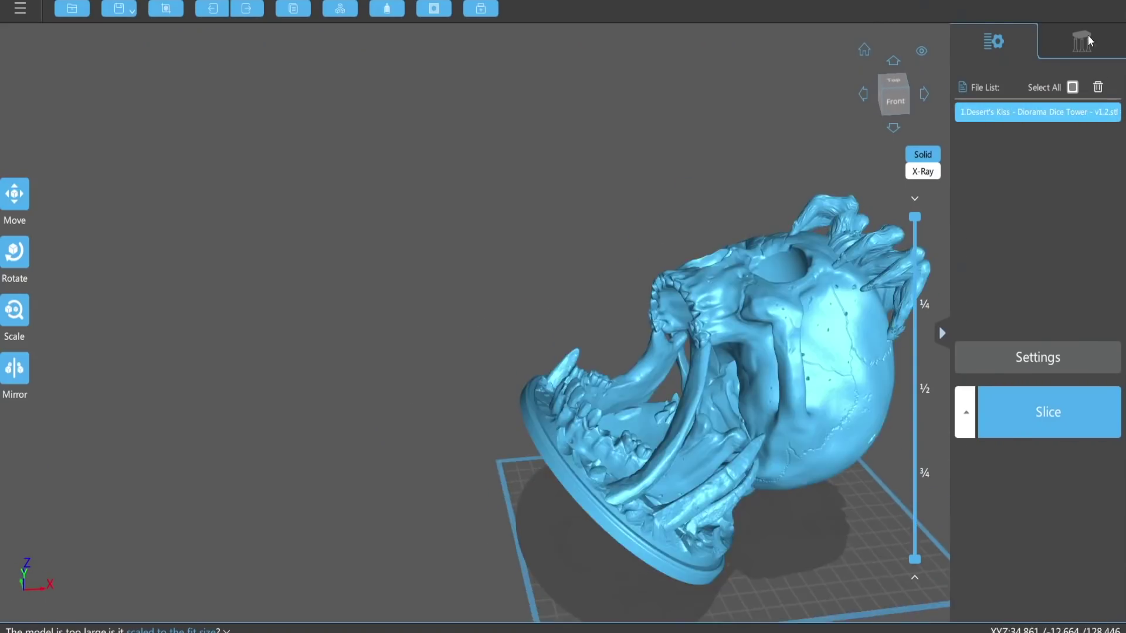
Step: Add supports to the Desert's Kiss dice tower and slice it past the out-of-bounds warning (12h6m36s)
{"action": "left_click", "coordinate": [1084, 40]}
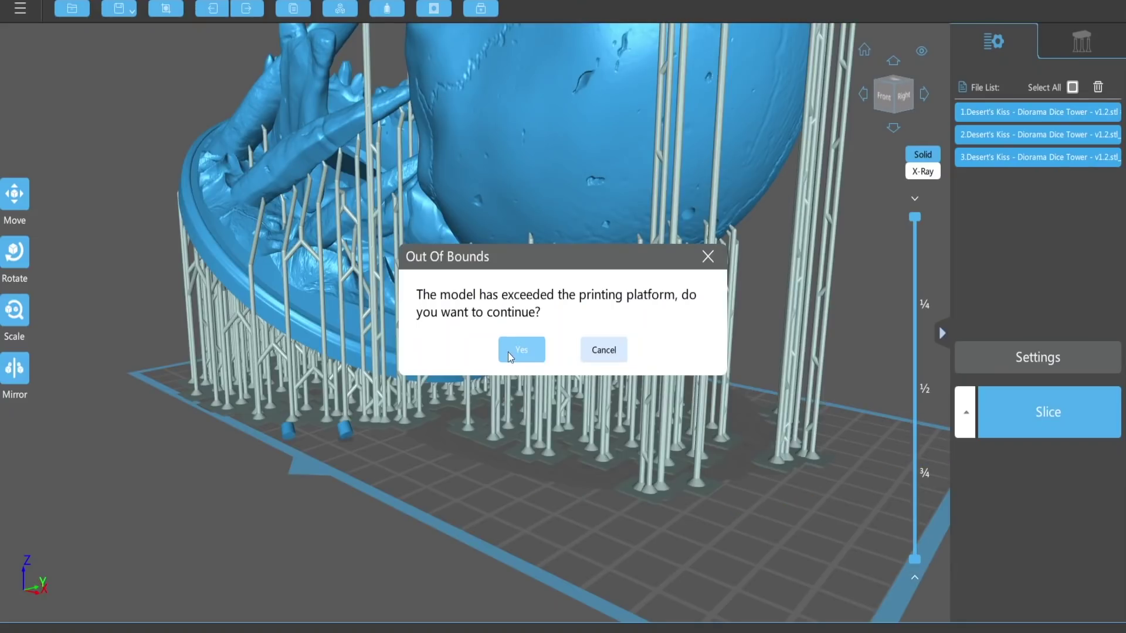
{"action": "left_click", "coordinate": [508, 351]}
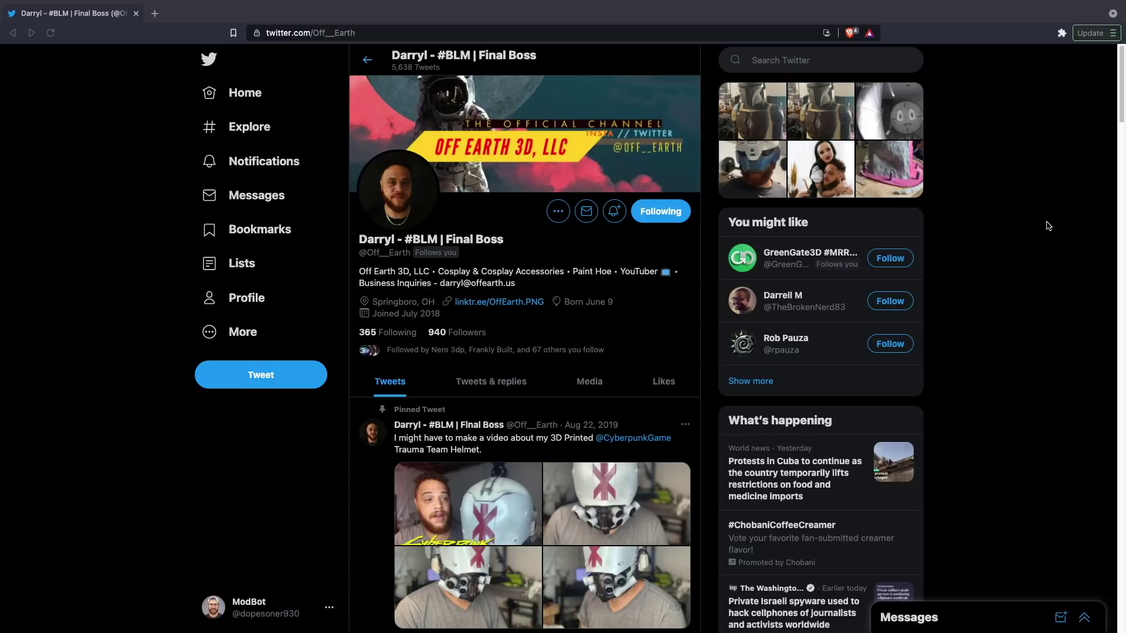
Step: Scroll the Off Earth 3D profile's Tweets past the pinned tweet to the recent ones
{"action": "scroll", "coordinate": [1048, 226], "scroll_direction": "down", "scroll_amount": 3}
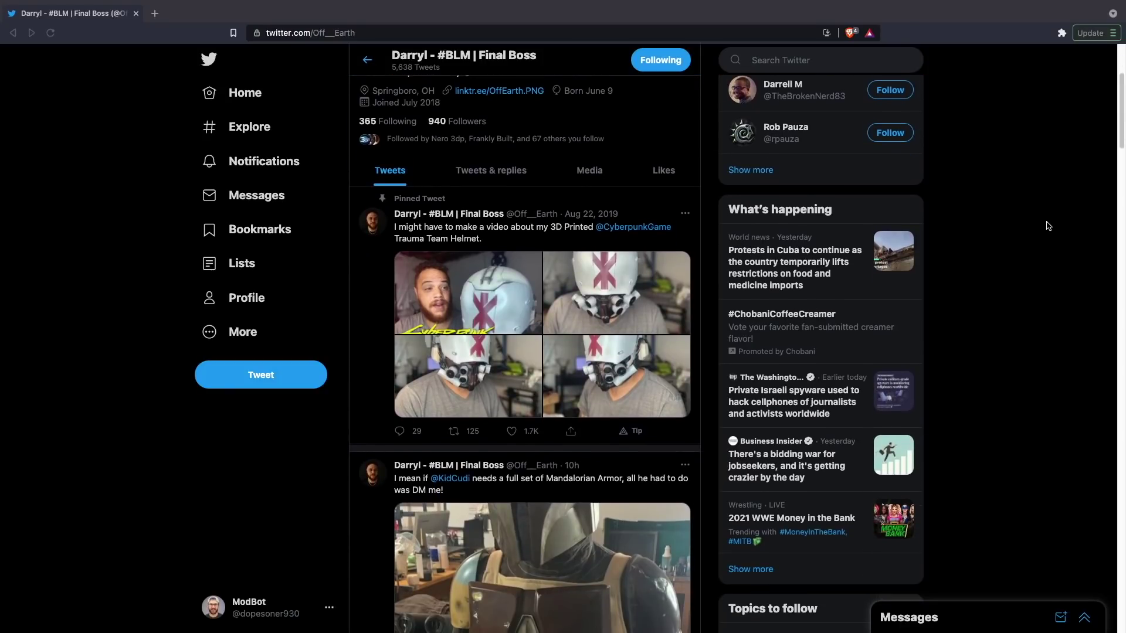
{"action": "scroll", "coordinate": [1048, 226], "scroll_direction": "down", "scroll_amount": 3}
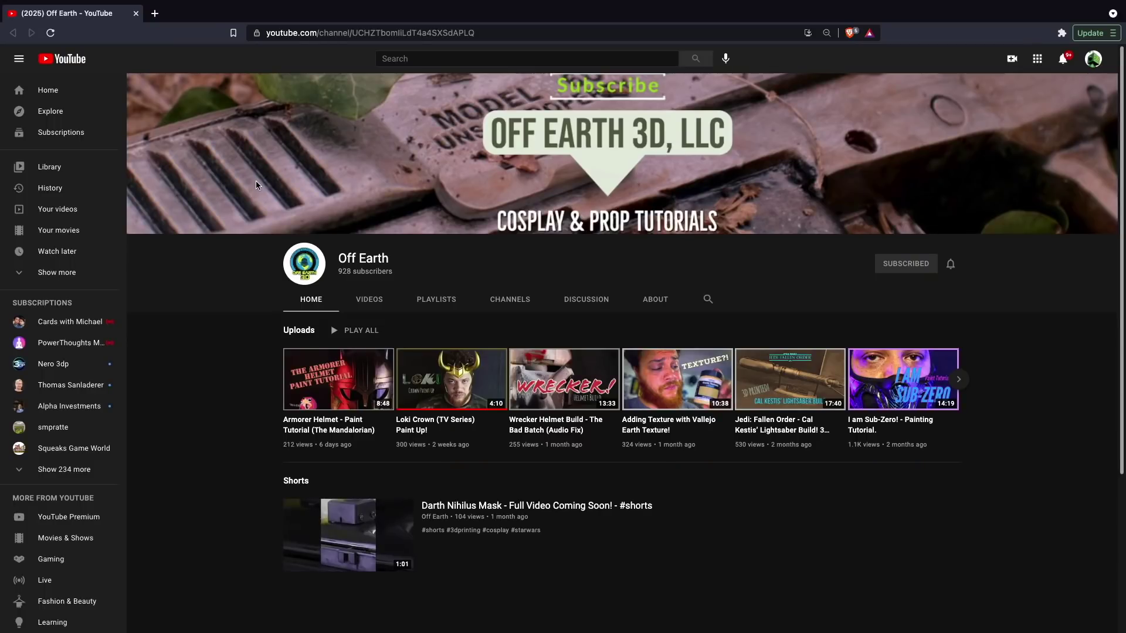
Step: Play the Armorer Helmet - Paint Tutorial (The Mandalorian) video from Off Earth's Uploads
{"action": "left_click", "coordinate": [338, 380]}
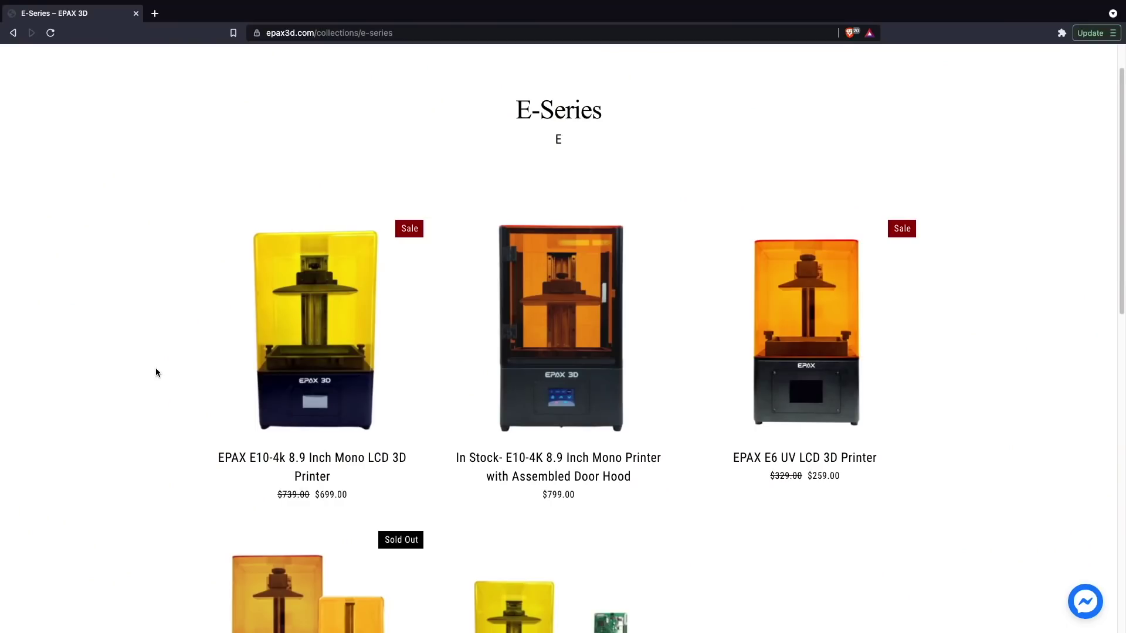
Step: Open the EPAX E10-4k 8.9 Inch printer page and scroll toward the 5K upgrade kit package
{"action": "left_click", "coordinate": [306, 358]}
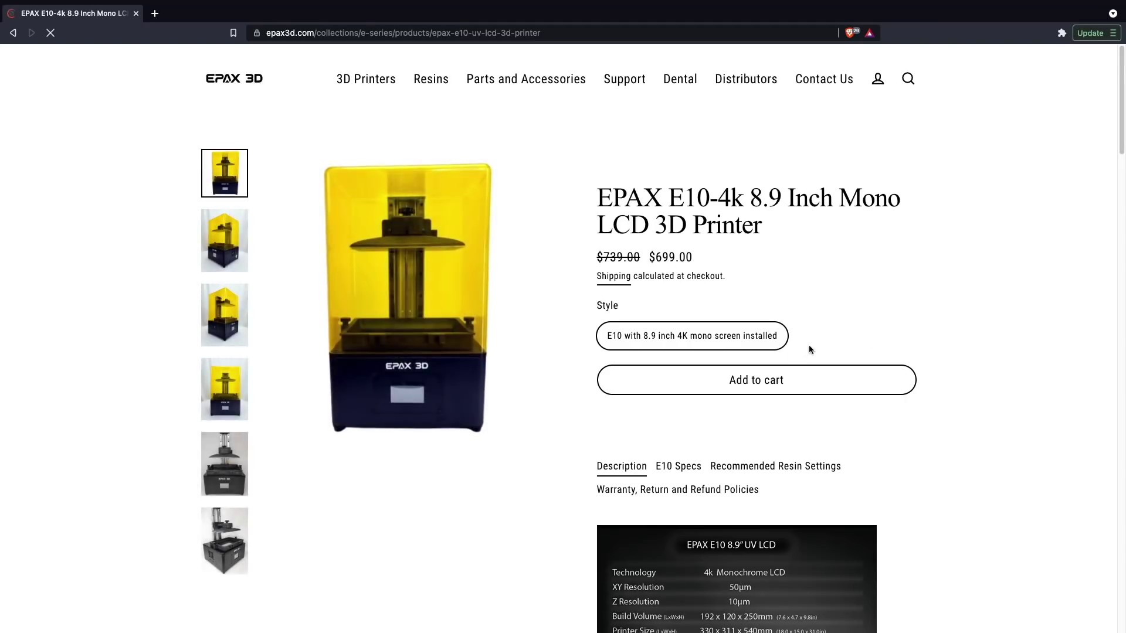
{"action": "scroll", "coordinate": [967, 329], "scroll_direction": "down", "scroll_amount": 1}
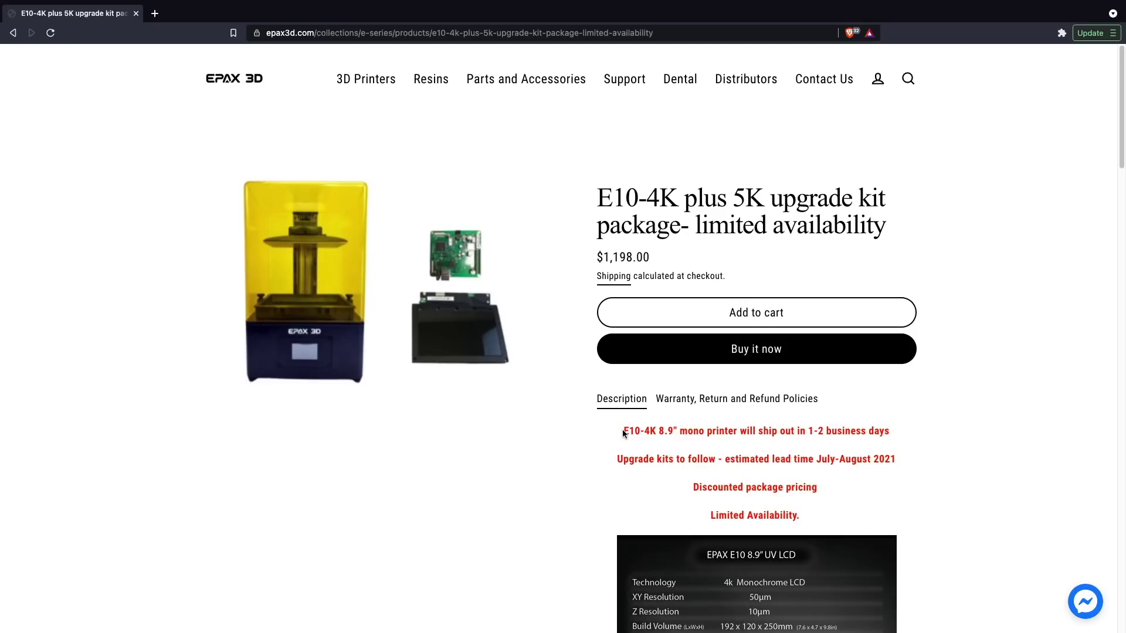
Step: Highlight the note that the E10-4K 8.9" mono printer ships within 1-2 business days
{"action": "left_click_drag", "start_coordinate": [623, 431], "coordinate": [704, 433]}
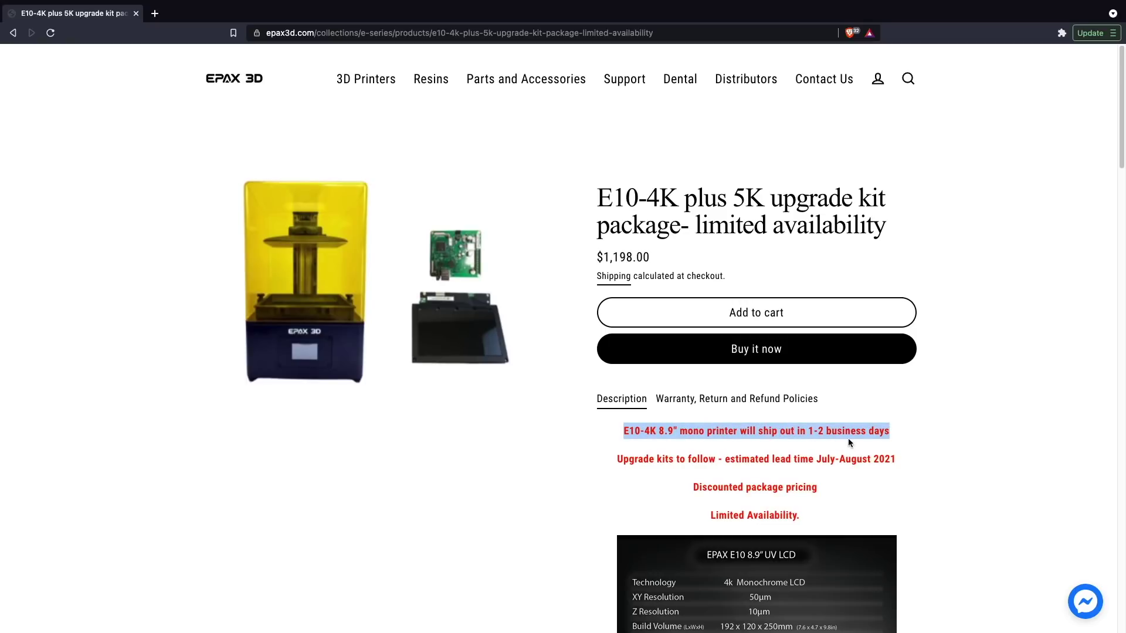